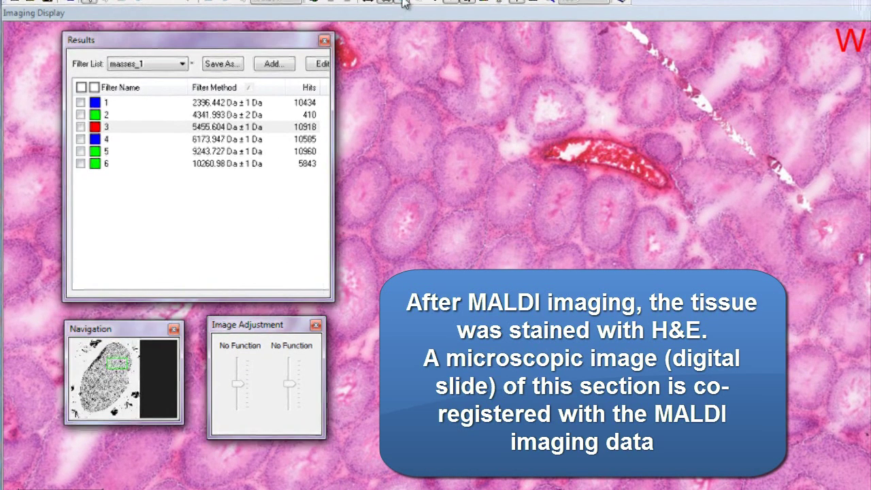
Step: Show the orange outline of the 20 µm MALDI measurement region over the H&E rat testis image
left_click(405, 24)
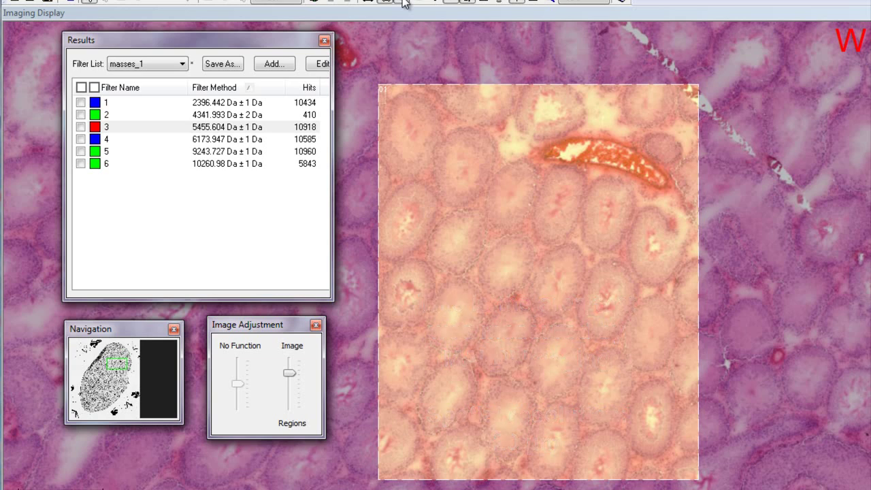
Step: Turn off the orange slide-region outline so only the H&E testis tissue is visible
left_click(406, 3)
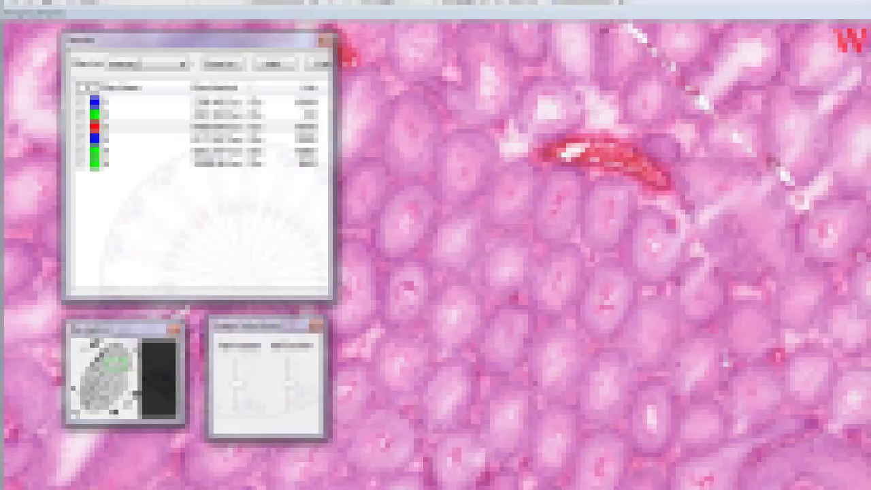
Step: Show the blue 2396.442 Da ion image, cross-fade it with the tissue, then switch to the red 5455.604 Da map
left_click(80, 102)
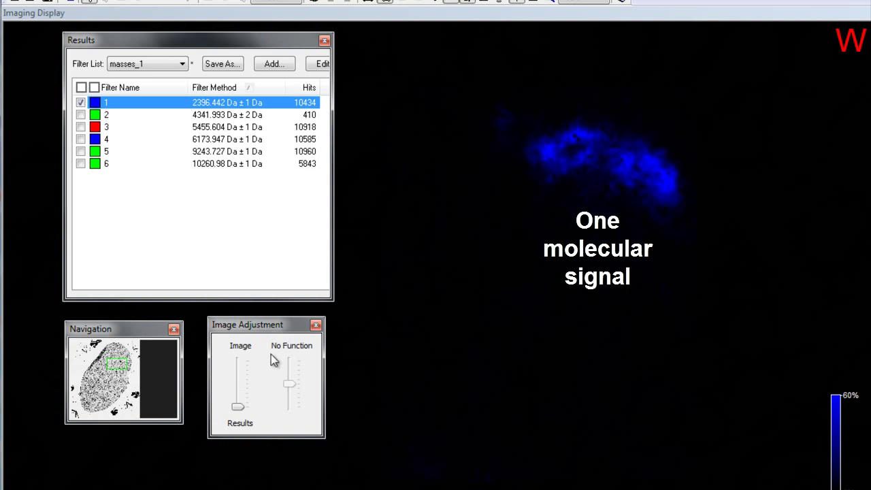
left_click(238, 408)
left_click_drag(238, 410, 251, 369)
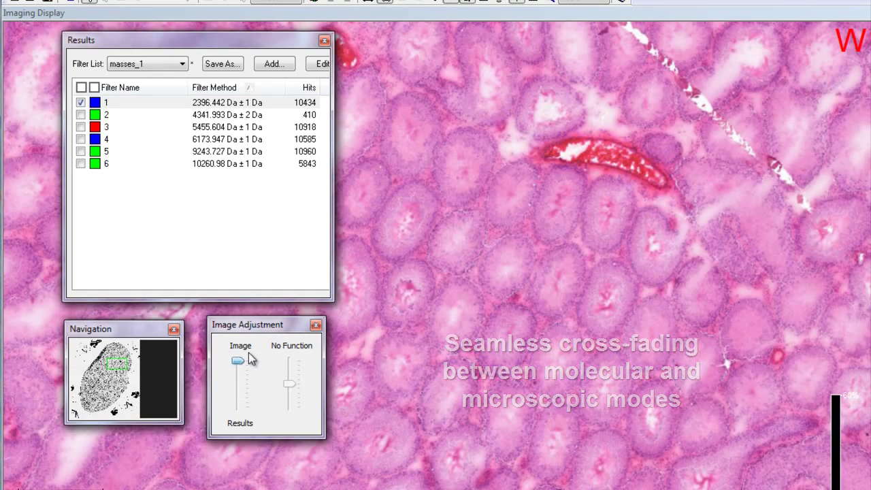
left_click(81, 127)
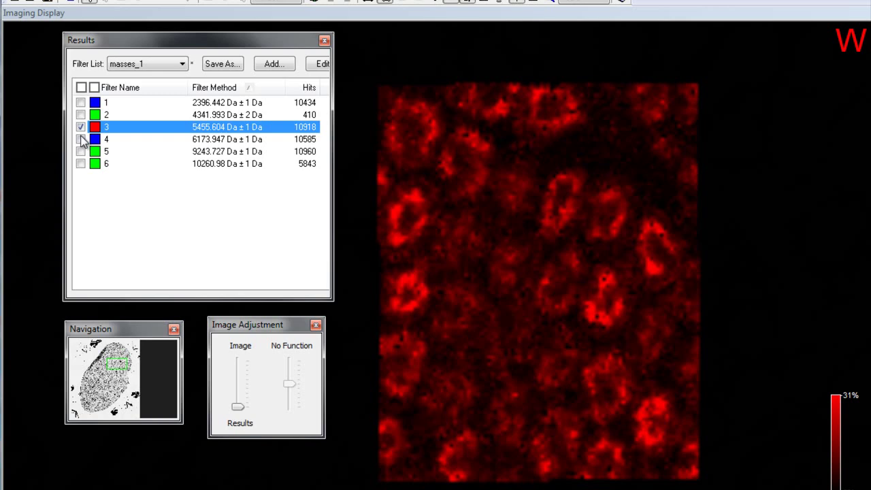
Step: Add the blue 6173.947 Da and green 9243.727 Da maps and fade a little tissue in behind them
left_click(81, 139)
left_click(81, 151)
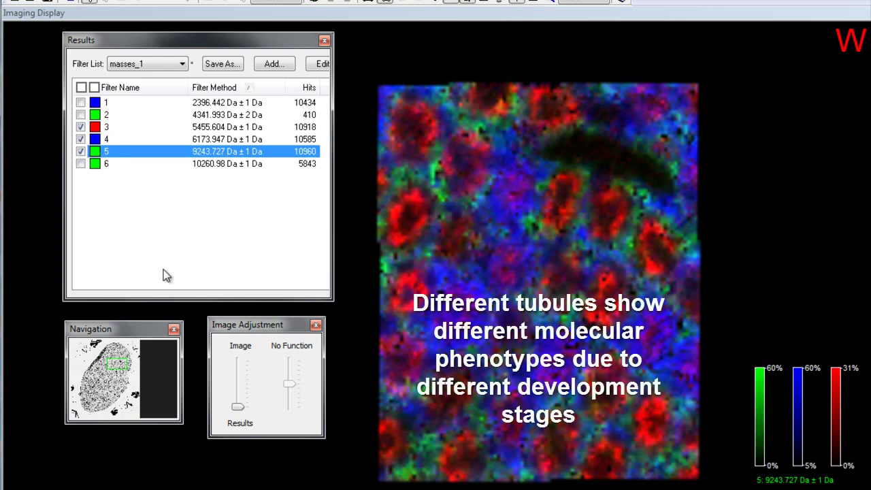
left_click_drag(237, 406, 239, 343)
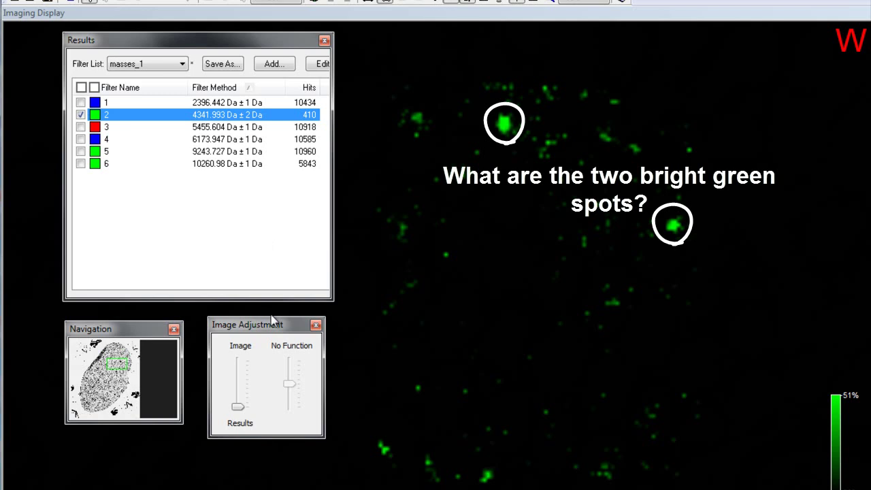
Step: Blend the tissue under the green 4341.993 Da map and zoom onto the bright hotspot over a capillary
left_click(238, 405)
left_click_drag(239, 403, 239, 393)
left_click_drag(664, 219, 606, 261)
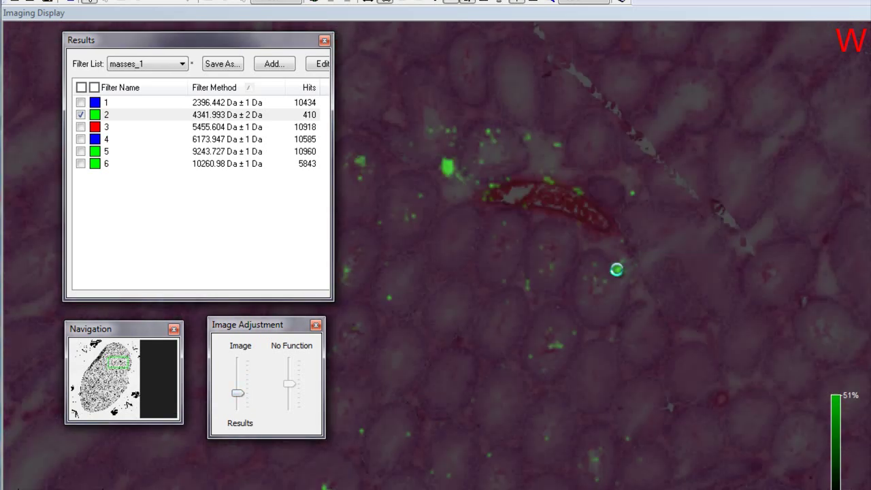
scroll(618, 274, "up", 1)
scroll(619, 274, "up", 1)
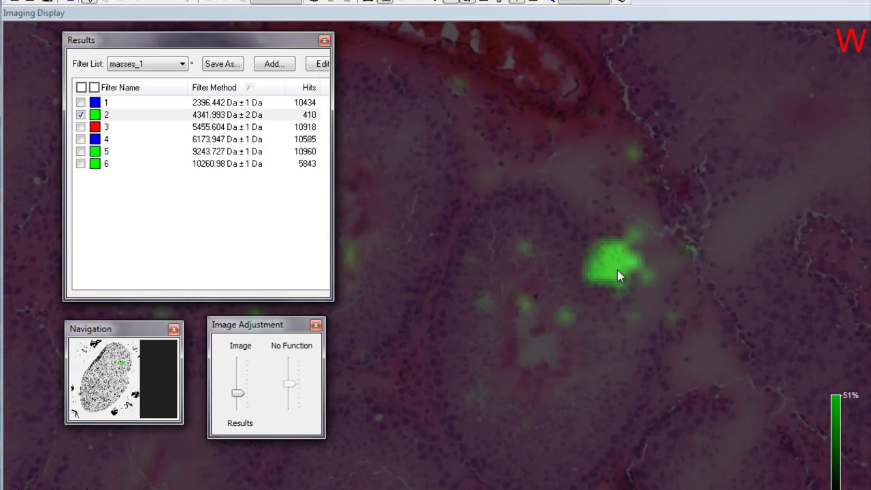
scroll(616, 269, "up", 1)
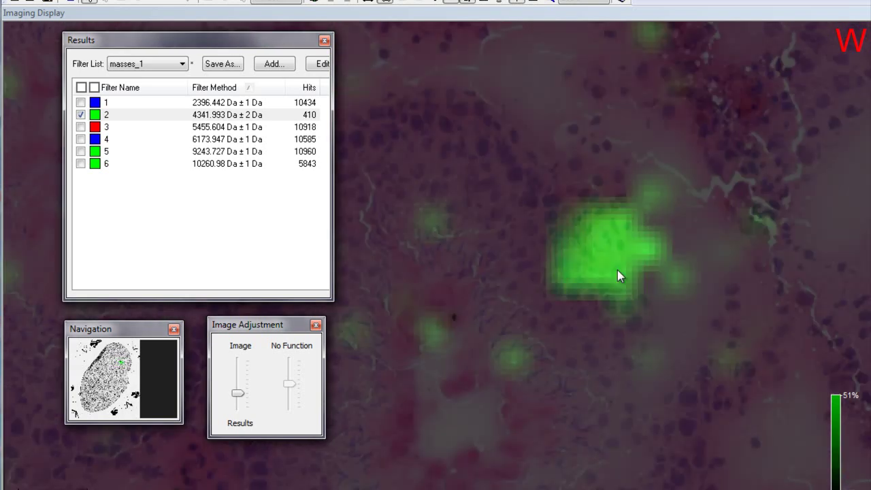
scroll(617, 270, "up", 1)
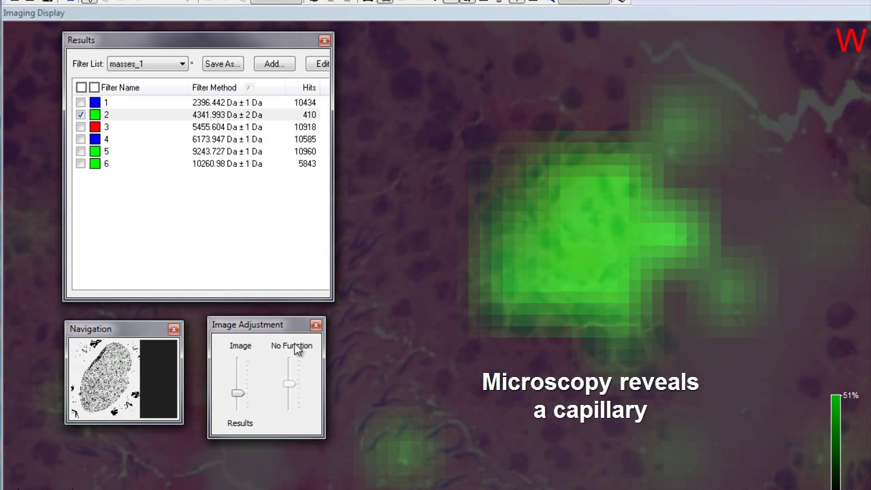
mouse_move(237, 392)
left_mouse_down()
mouse_move(239, 367)
mouse_move(241, 392)
left_mouse_up()
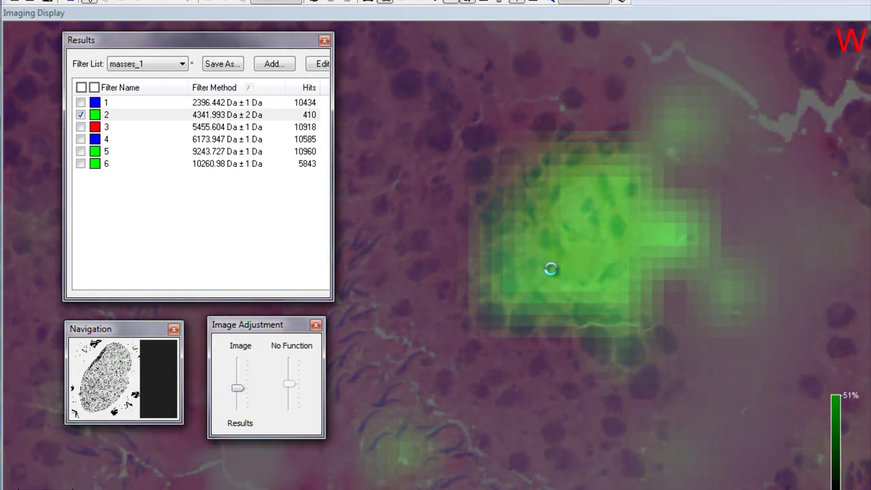
Step: Zoom out and pan the view across to the second bright green spot
scroll(552, 269, "down", 1)
scroll(552, 269, "down", 1)
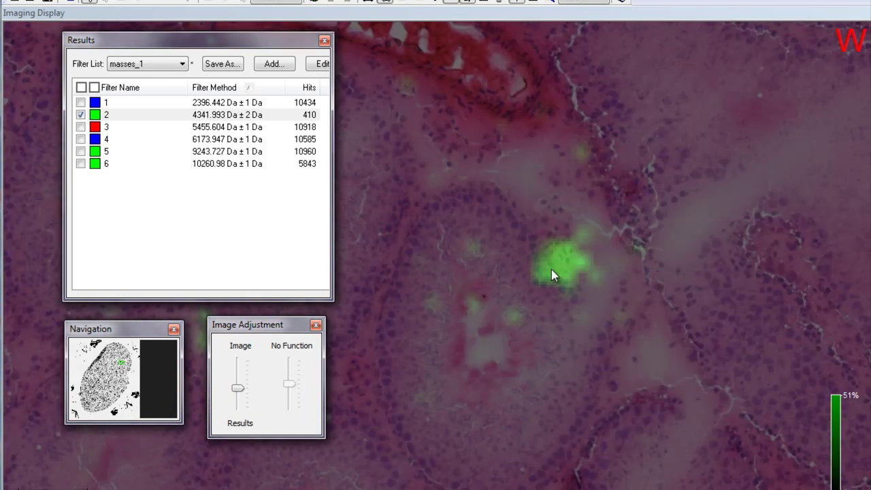
scroll(551, 269, "down", 1)
scroll(552, 269, "down", 1)
left_click_drag(499, 271, 611, 291)
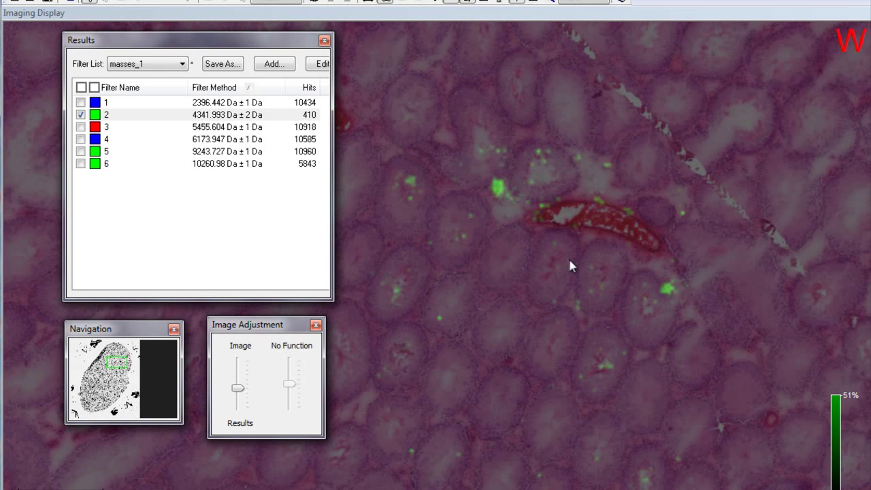
left_click_drag(561, 249, 597, 288)
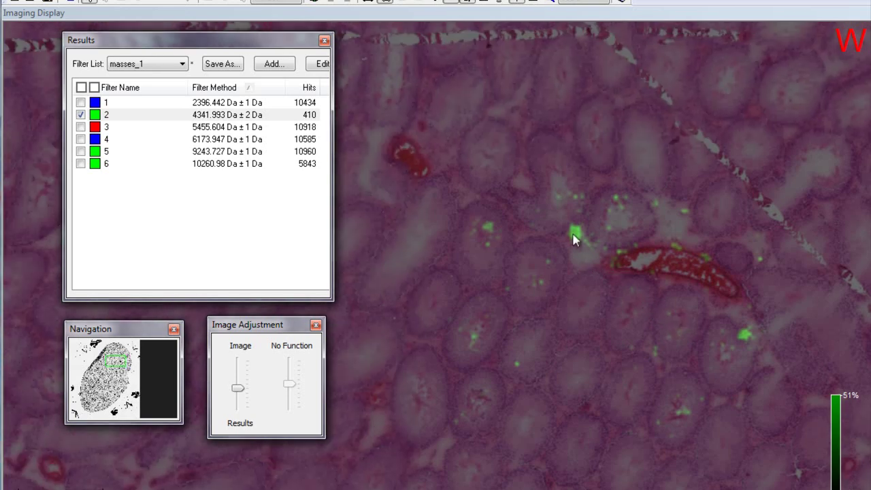
Step: Zoom in on the second green spot and fade the overlay to reveal the capillary beneath
scroll(574, 240, "up", 2)
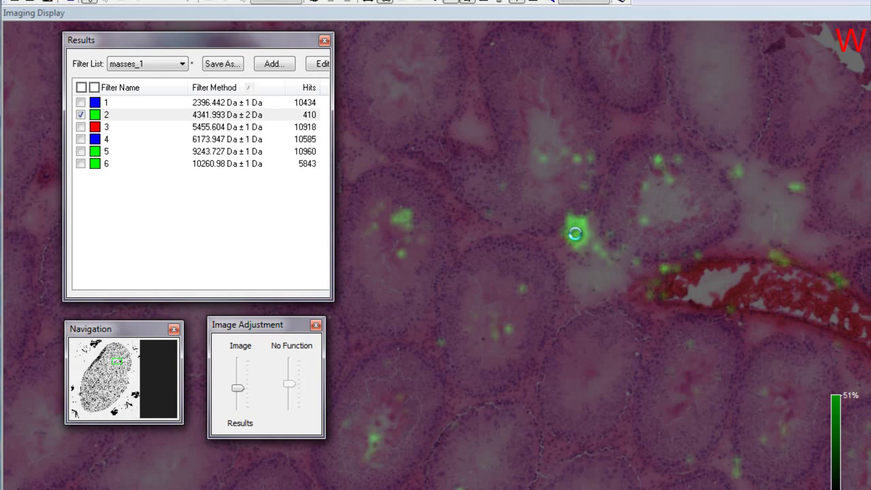
scroll(576, 234, "up", 1)
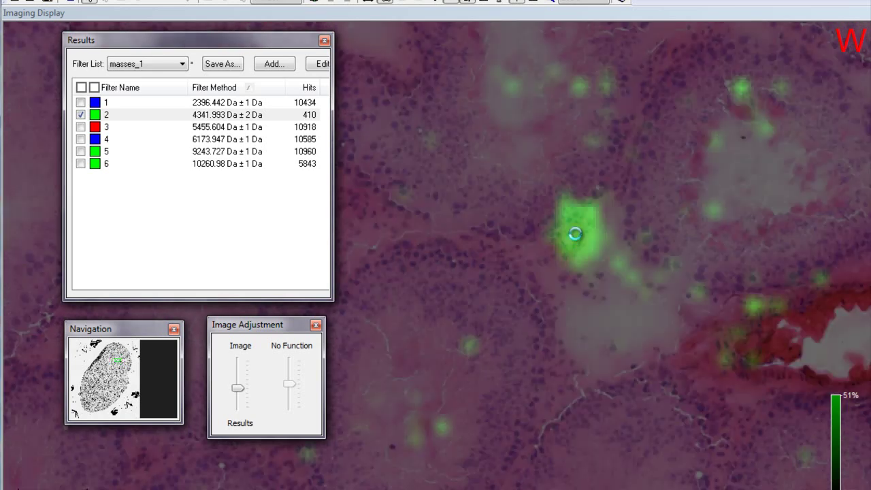
scroll(575, 234, "up", 1)
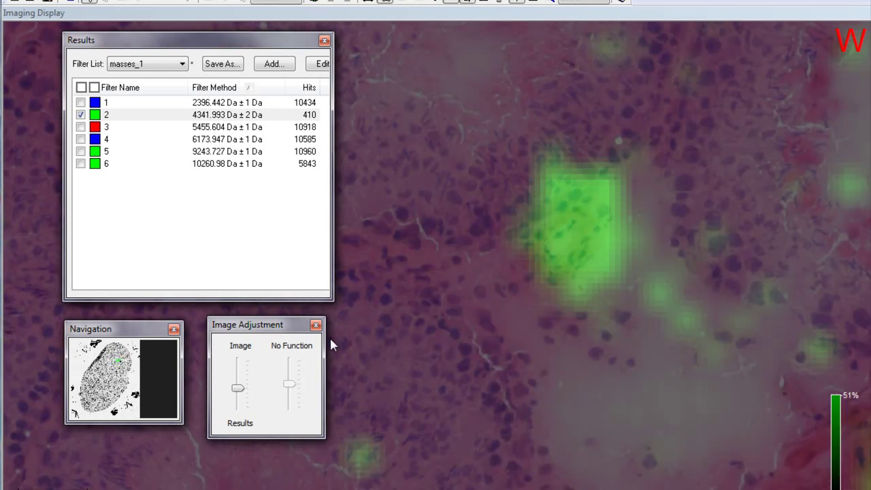
scroll(581, 210, "up", 1)
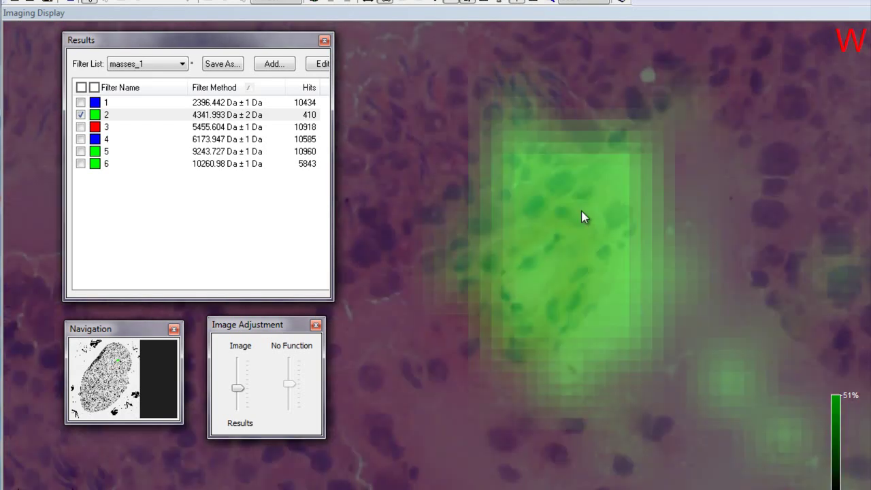
mouse_move(237, 390)
left_mouse_down()
mouse_move(237, 361)
mouse_move(234, 403)
left_mouse_up()
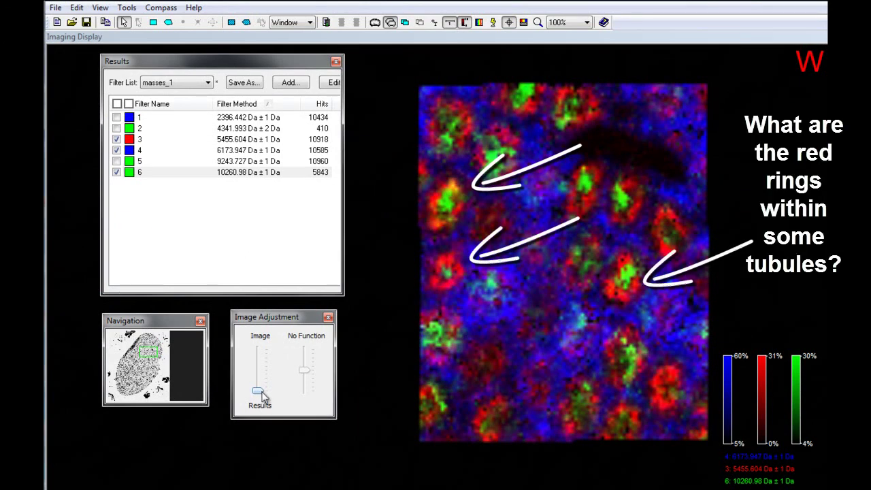
Step: Fade a faint H&E tissue image in beneath the red, blue and green ion maps
left_click_drag(262, 397, 265, 373)
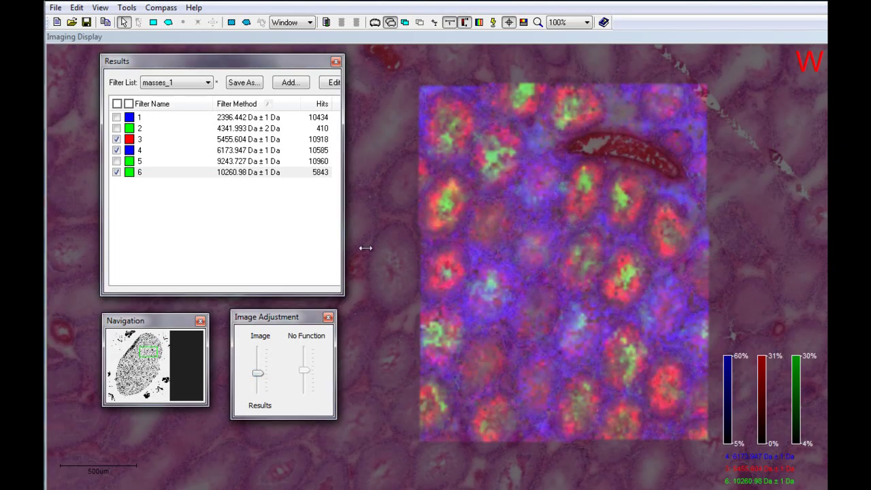
Step: Remove the blue and green maps, zoom deep into one red-ringed tubule, and fade in the tissue
left_click(117, 150)
left_click(117, 172)
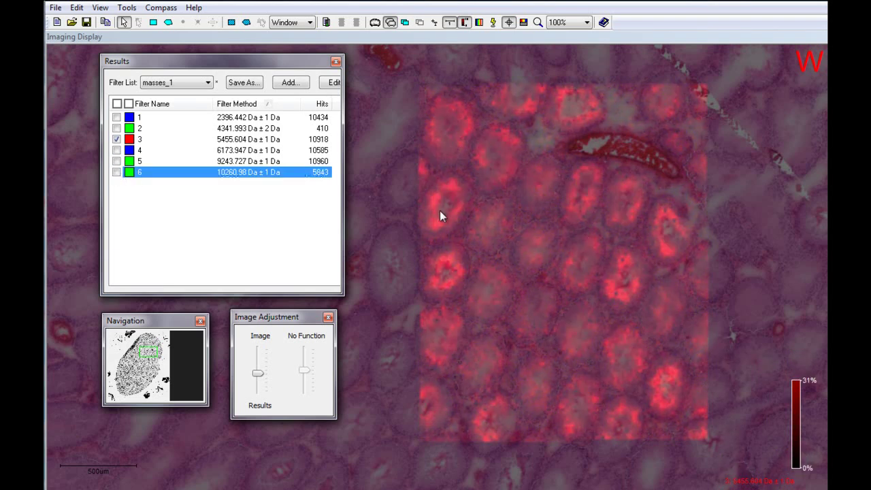
left_click_drag(443, 207, 556, 246)
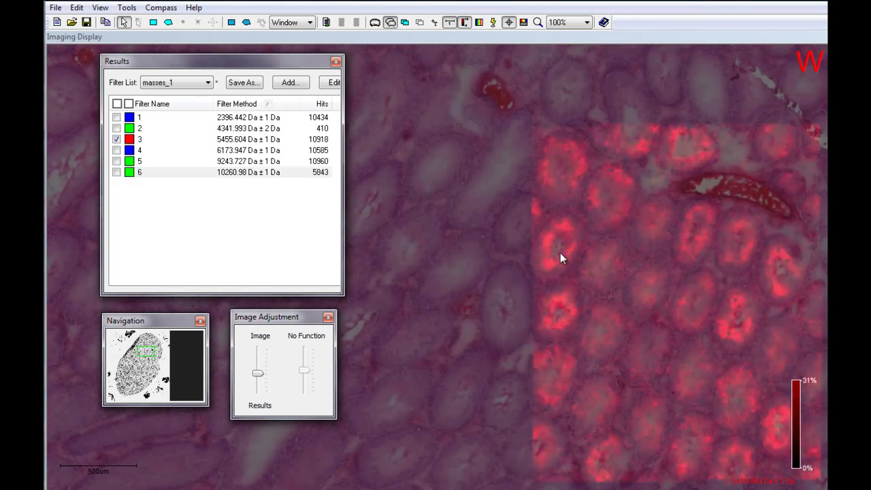
scroll(565, 255, "up", 1)
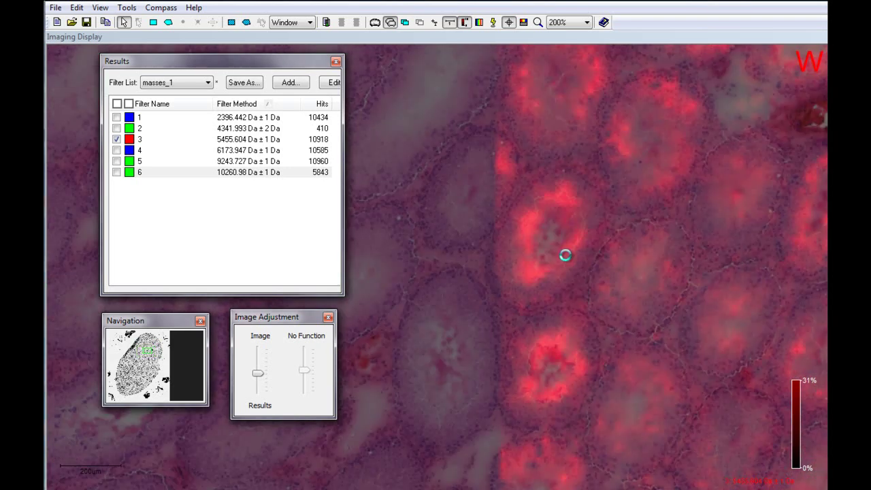
scroll(565, 255, "up", 1)
left_click_drag(564, 253, 574, 285)
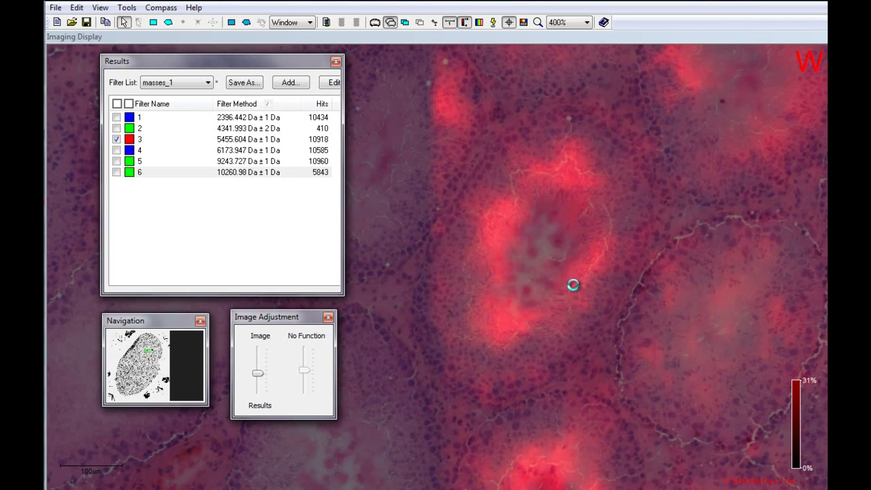
scroll(573, 285, "up", 1)
mouse_move(258, 374)
left_mouse_down()
mouse_move(259, 352)
mouse_move(261, 381)
mouse_move(264, 373)
left_mouse_up()
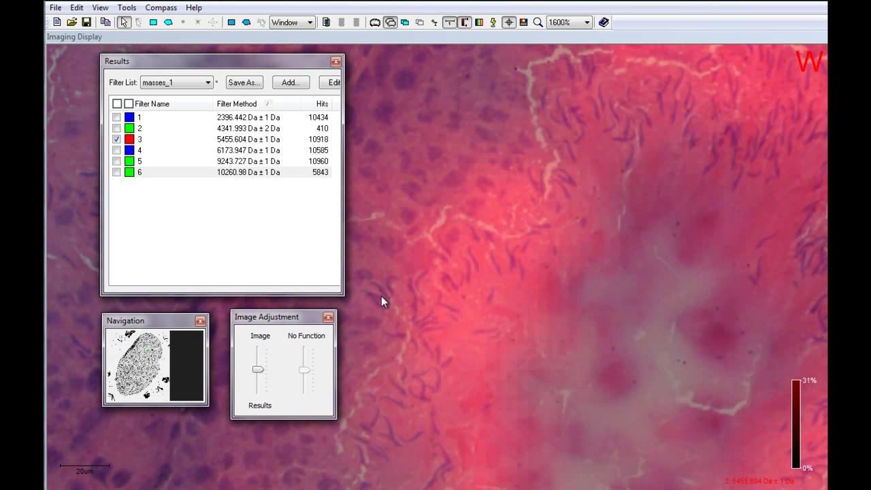
Step: Brighten the tissue image, zoom back out to the full section, and raise the histology brightness further
mouse_move(257, 369)
left_mouse_down()
mouse_move(260, 348)
mouse_move(260, 379)
left_mouse_up()
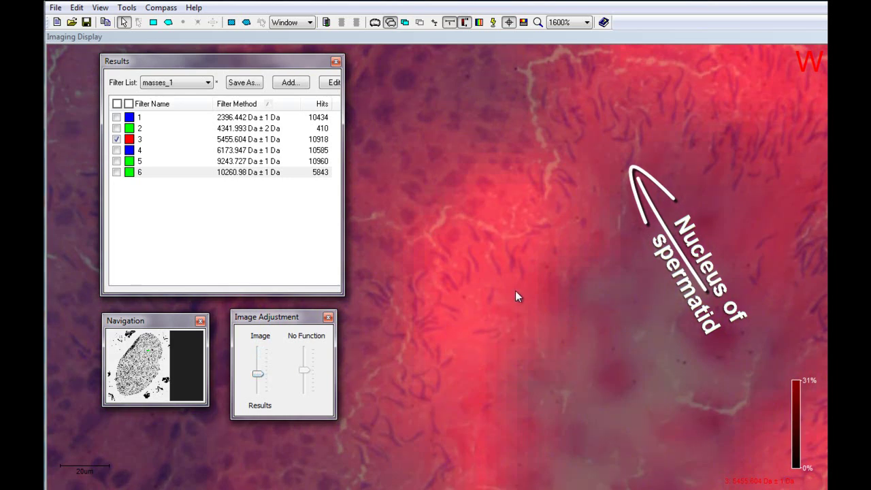
scroll(516, 293, "down", 1)
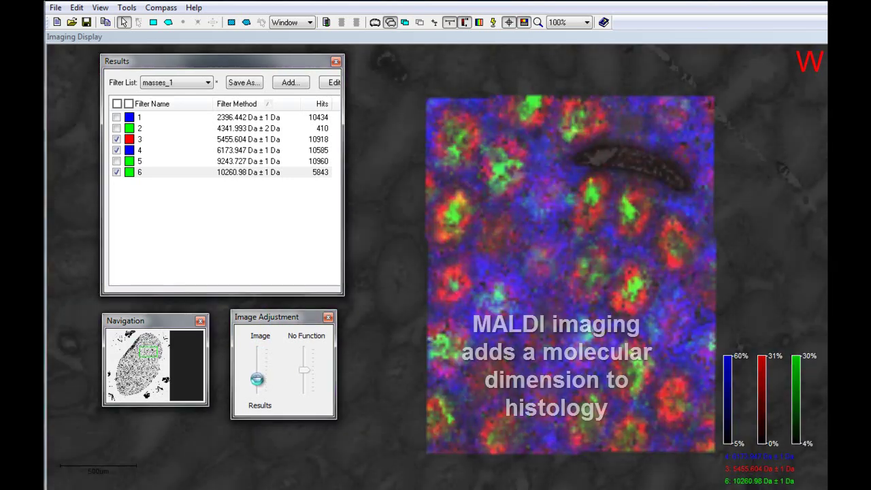
left_click_drag(257, 379, 259, 369)
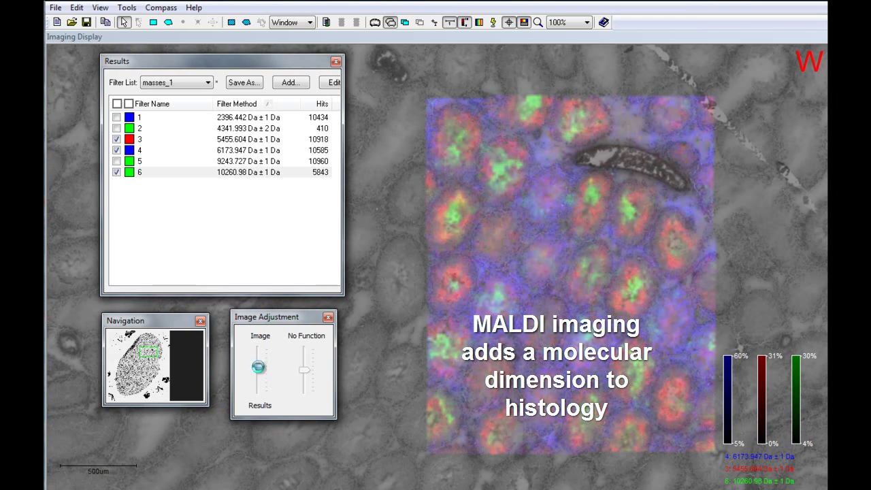